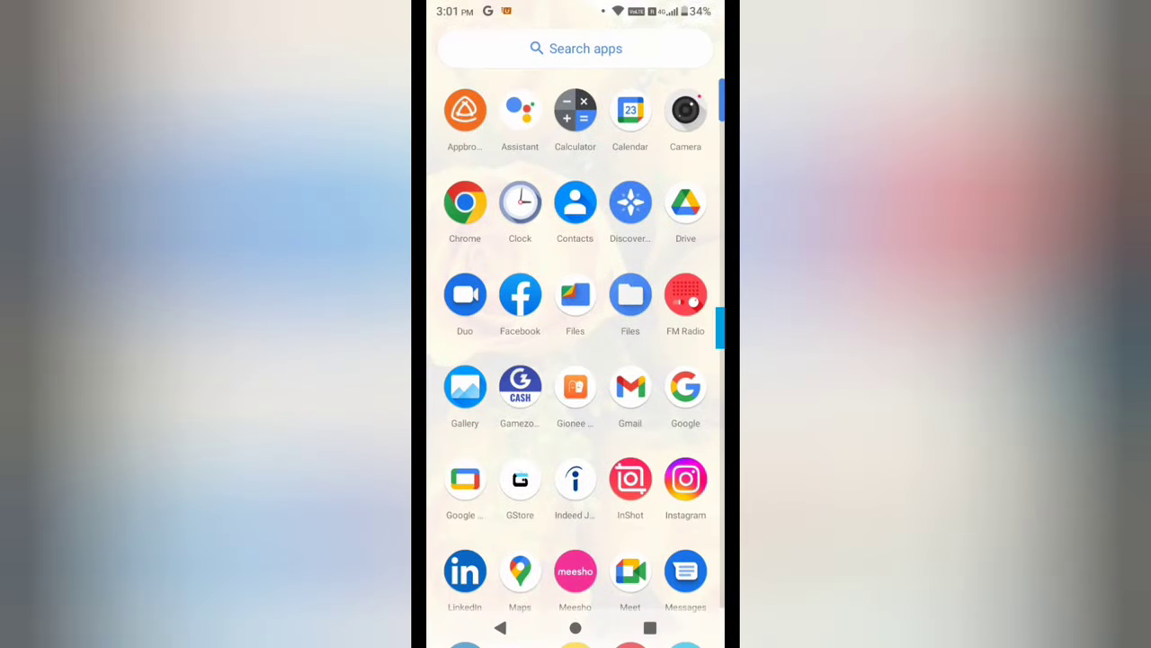
Scroll down the launcher's app drawer to reach the Phone app.
scroll(575, 360, down, 3)
scroll(576, 360, down, 4)
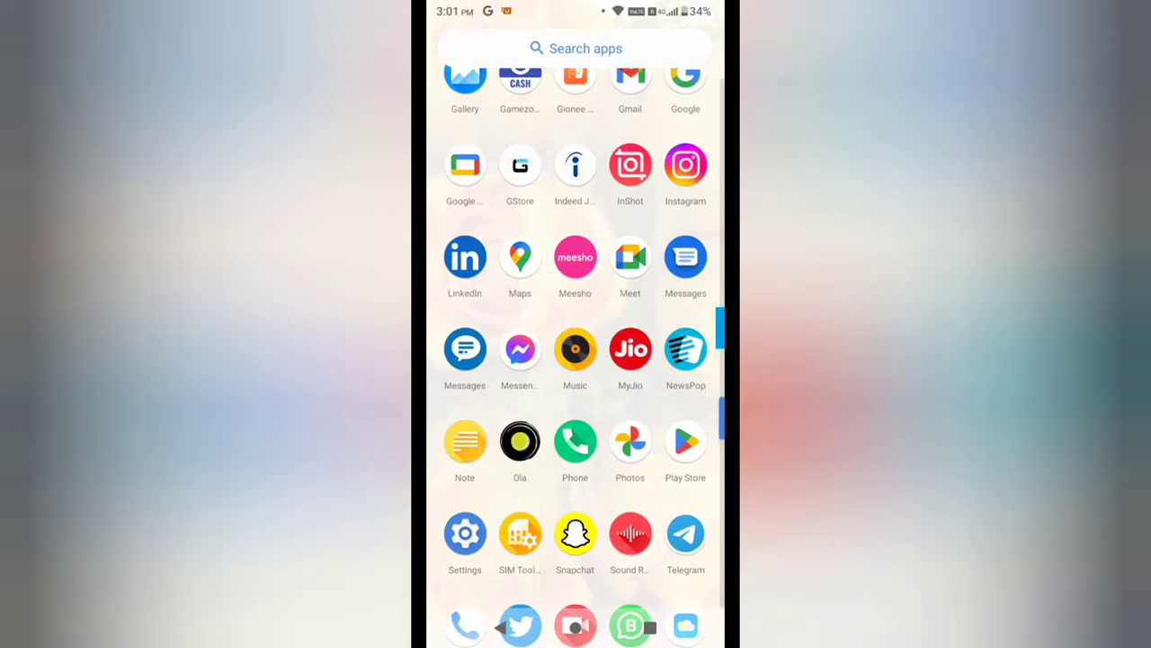
scroll(575, 360, down, 3)
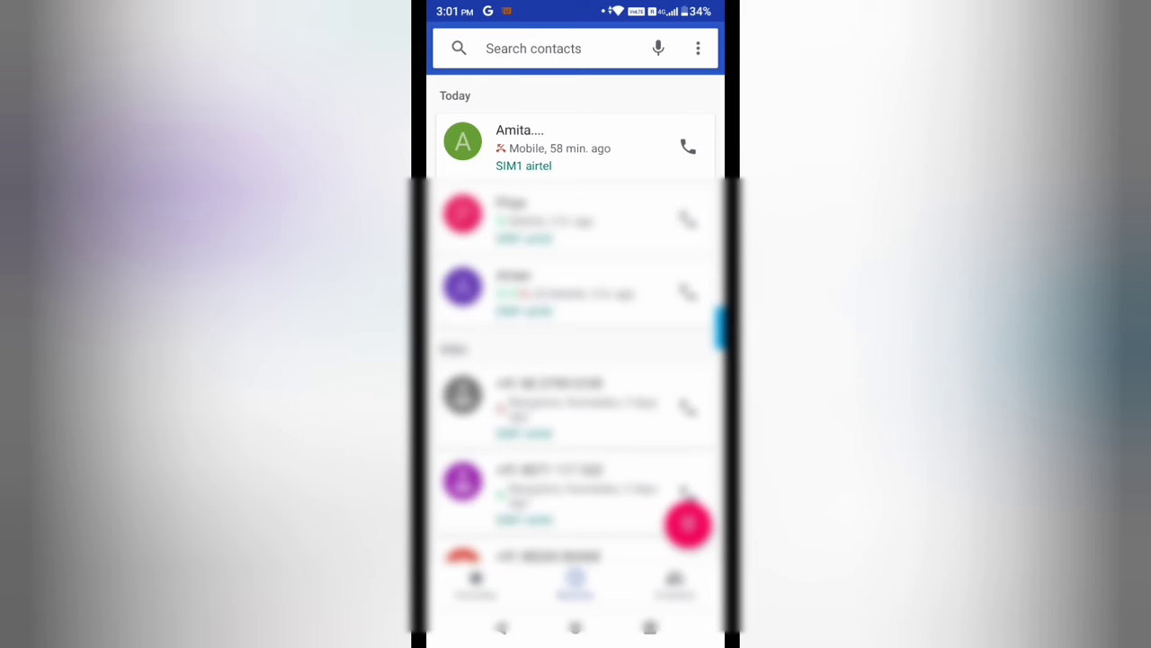
Block the number of the top call-log entry and confirm it in the dialog.
click(630, 160)
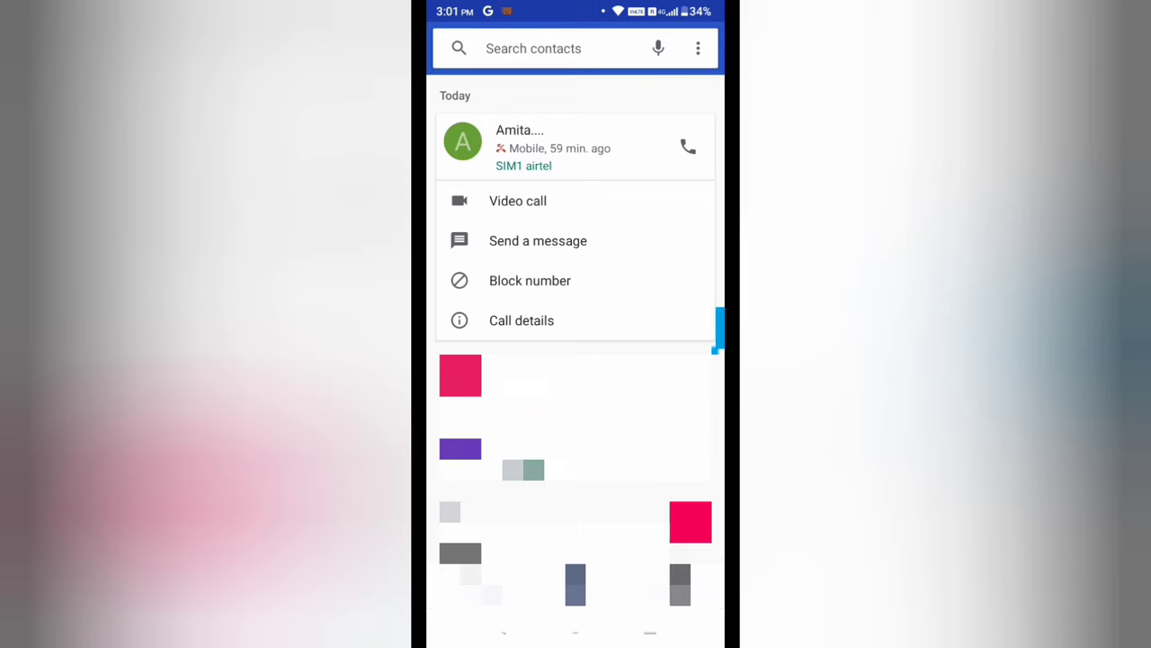
click(530, 280)
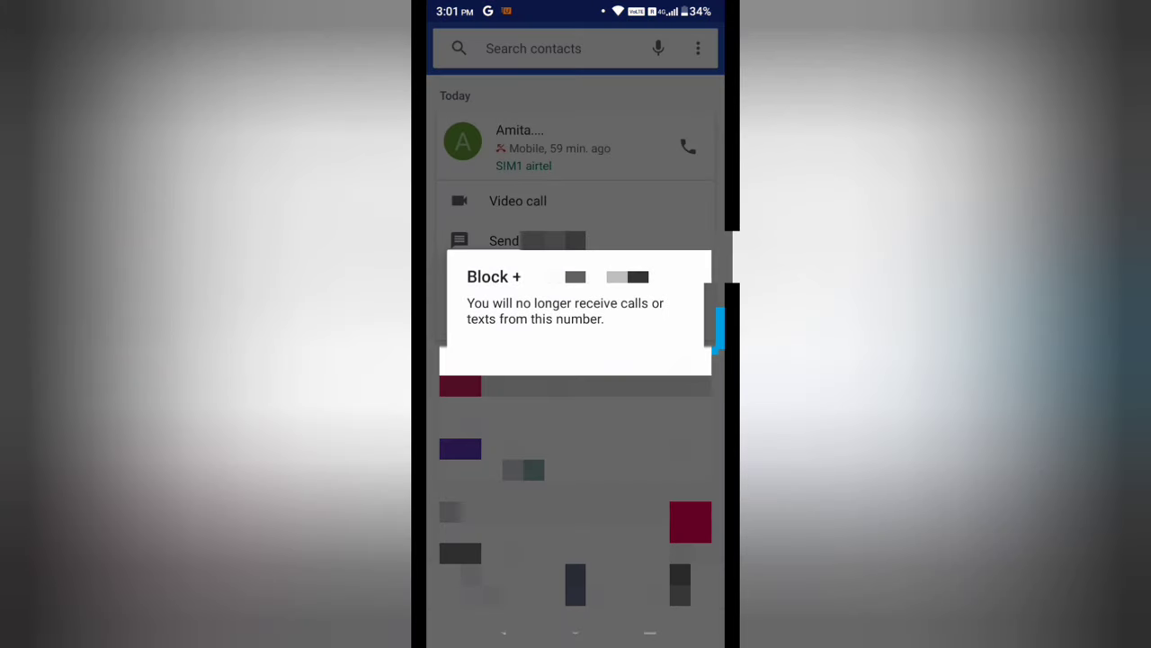
click(679, 358)
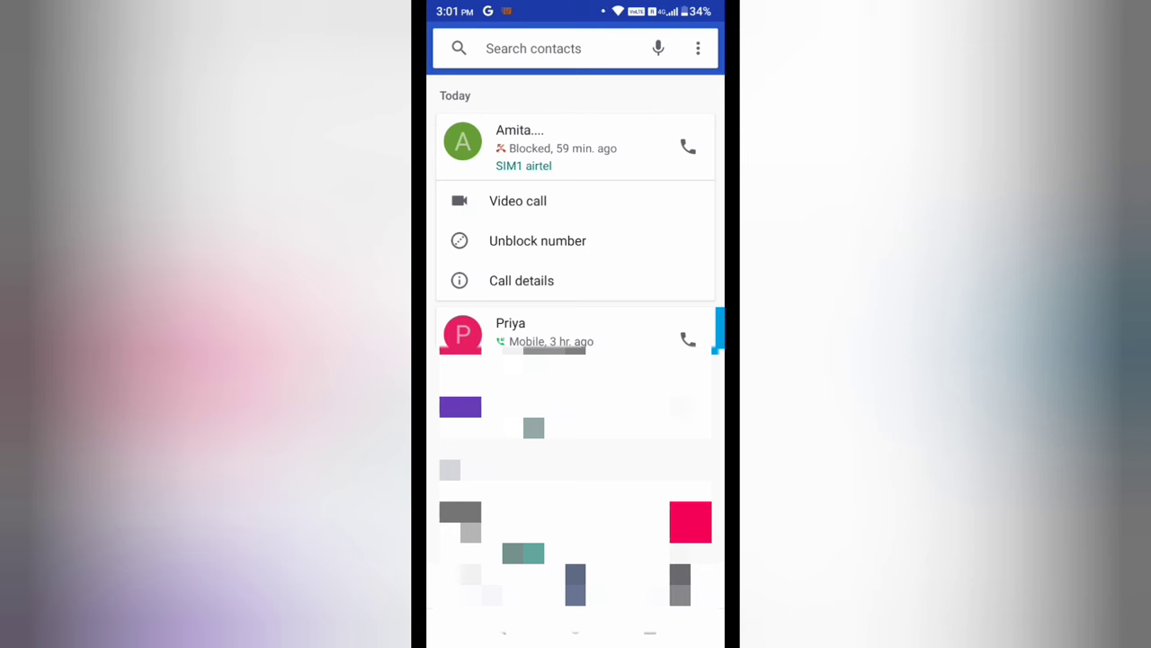
Go through the overflow menu, Settings and Calling accounts to the airtel SIM's calling settings.
click(698, 49)
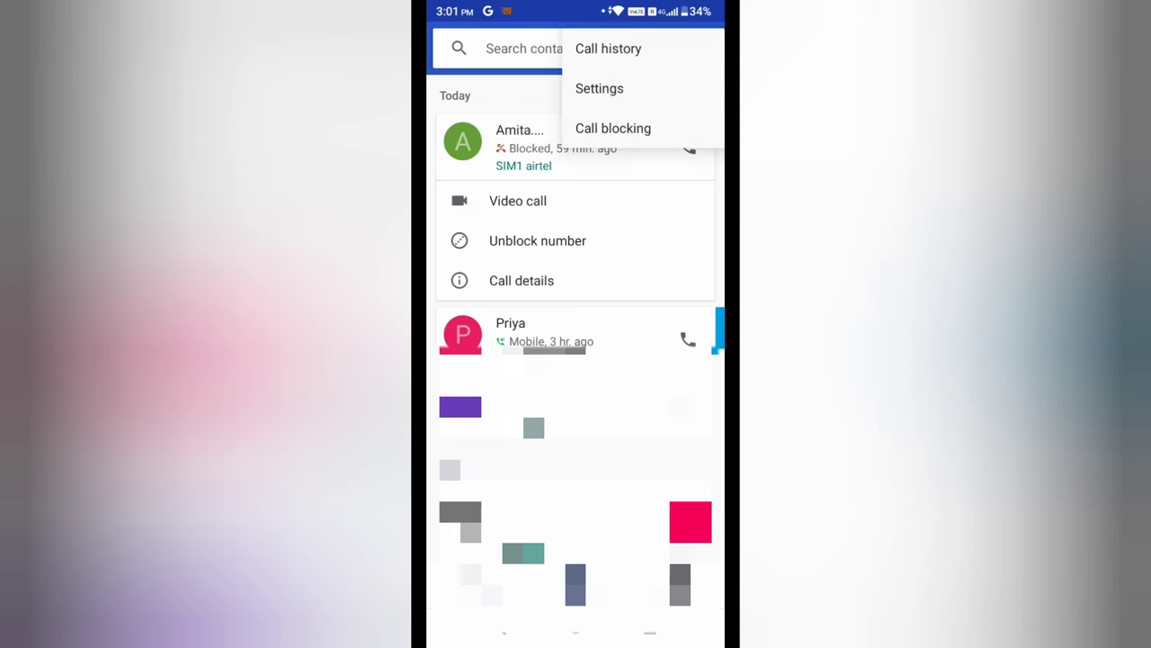
click(599, 88)
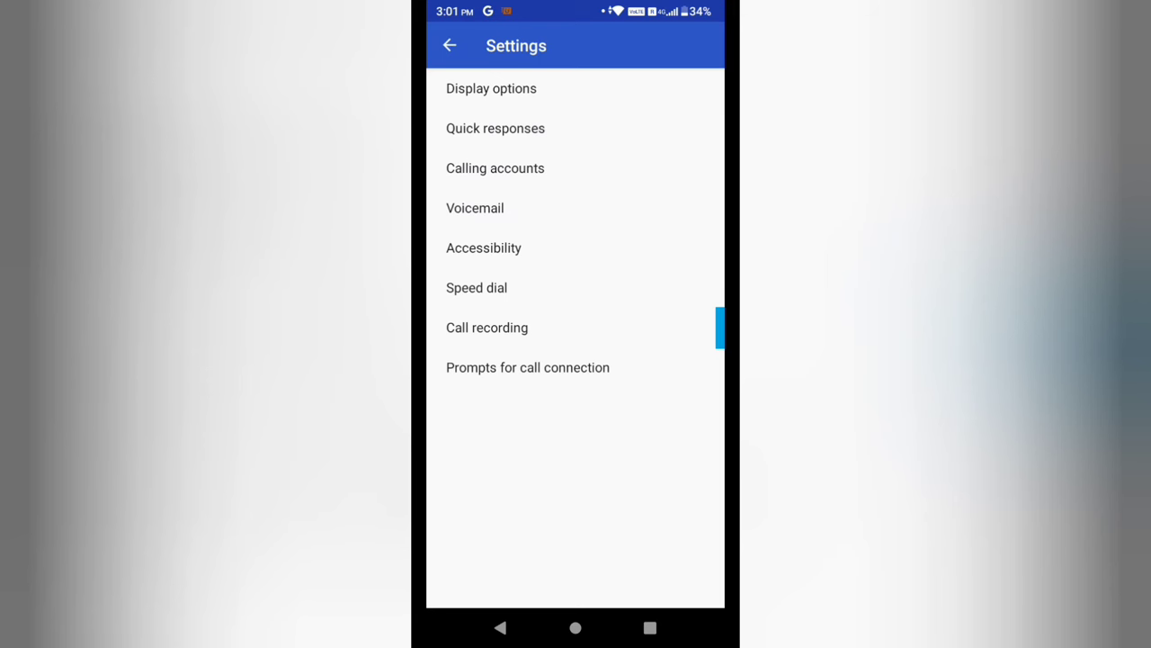
click(576, 174)
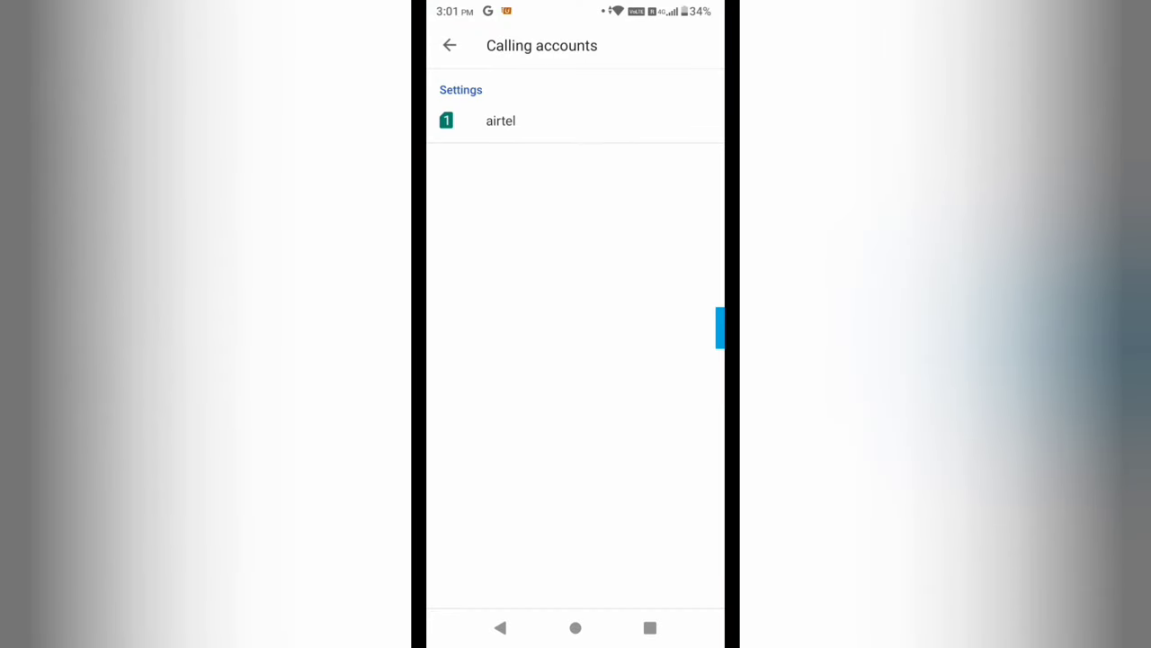
click(666, 121)
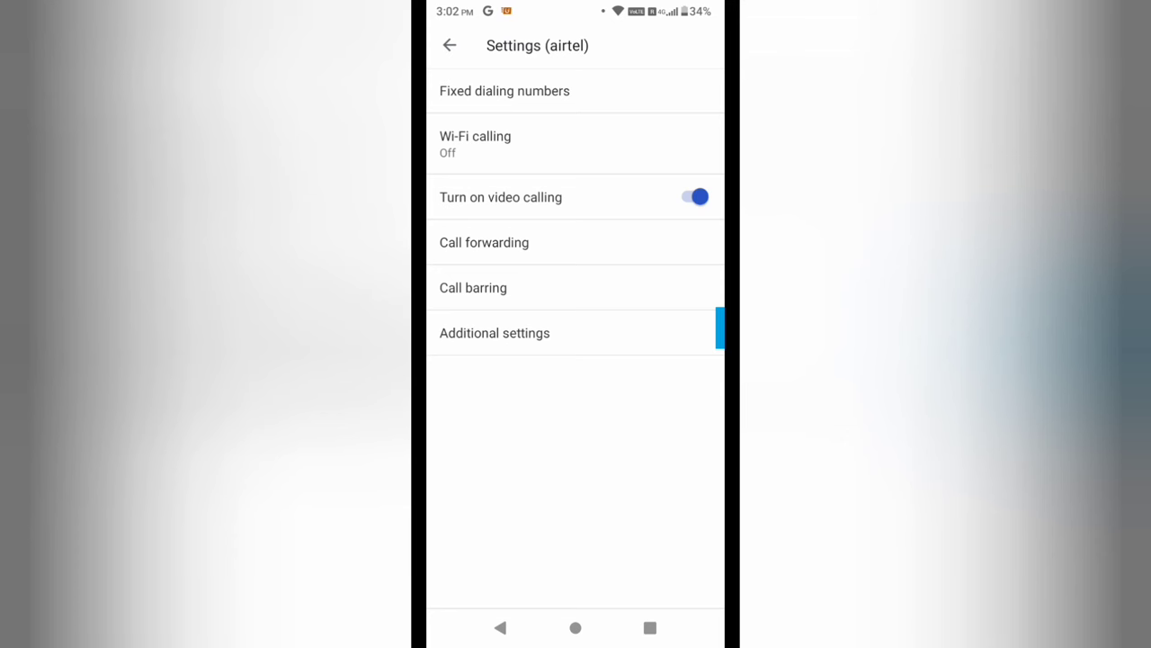
Open Call forwarding, then Audio call forward, to show the four forwarding conditions, all Off.
click(597, 253)
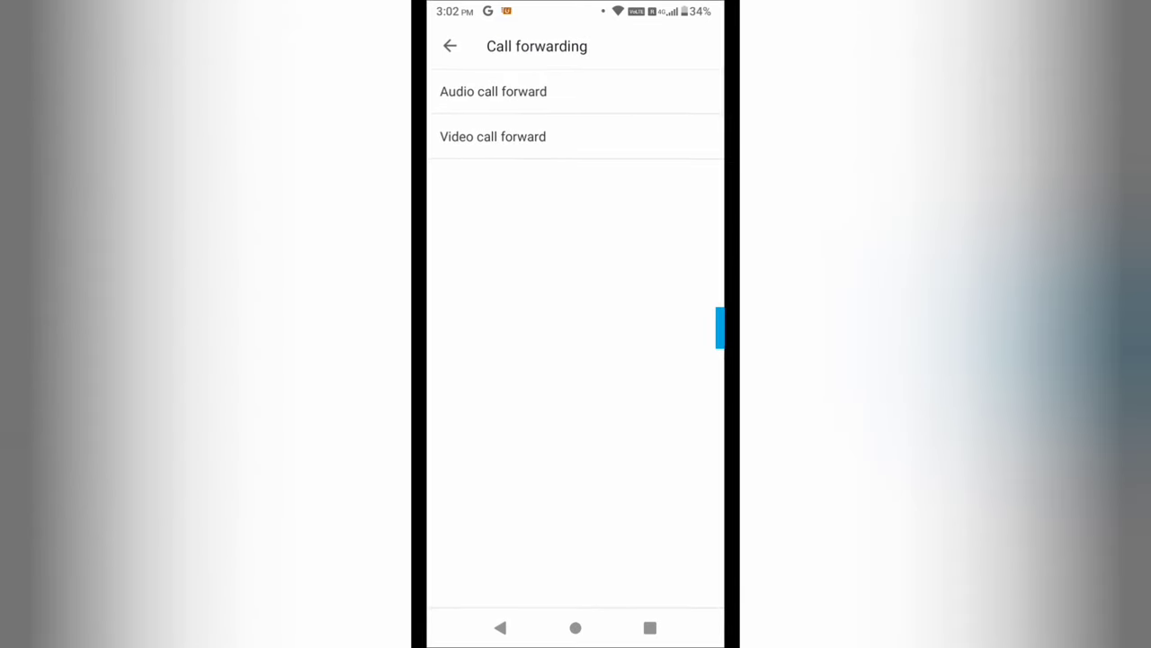
click(646, 89)
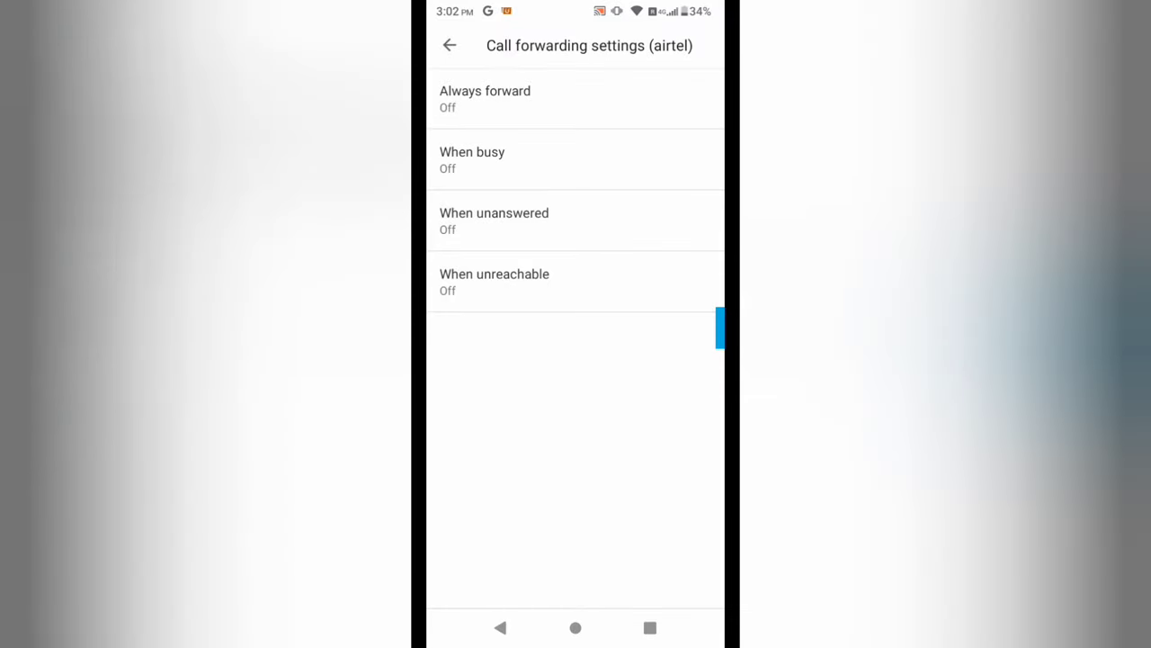
click(494, 159)
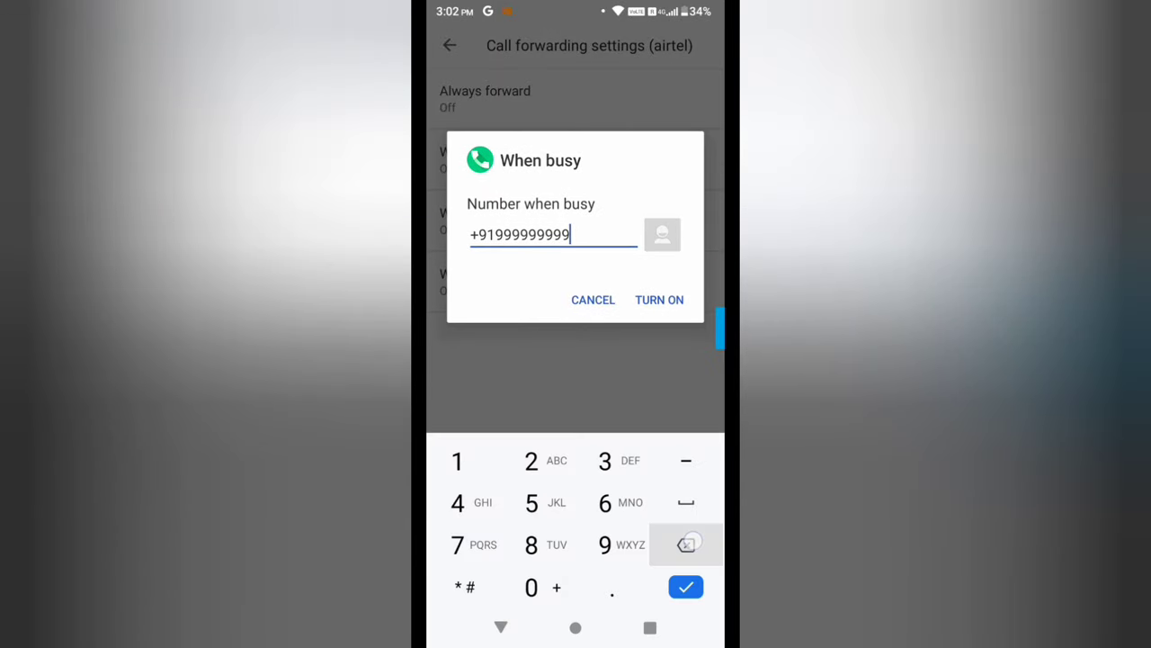
key(BackSpace)
key(BackSpace)
key(BackSpace)
key(BackSpace)
key(BackSpace)
key(BackSpace)
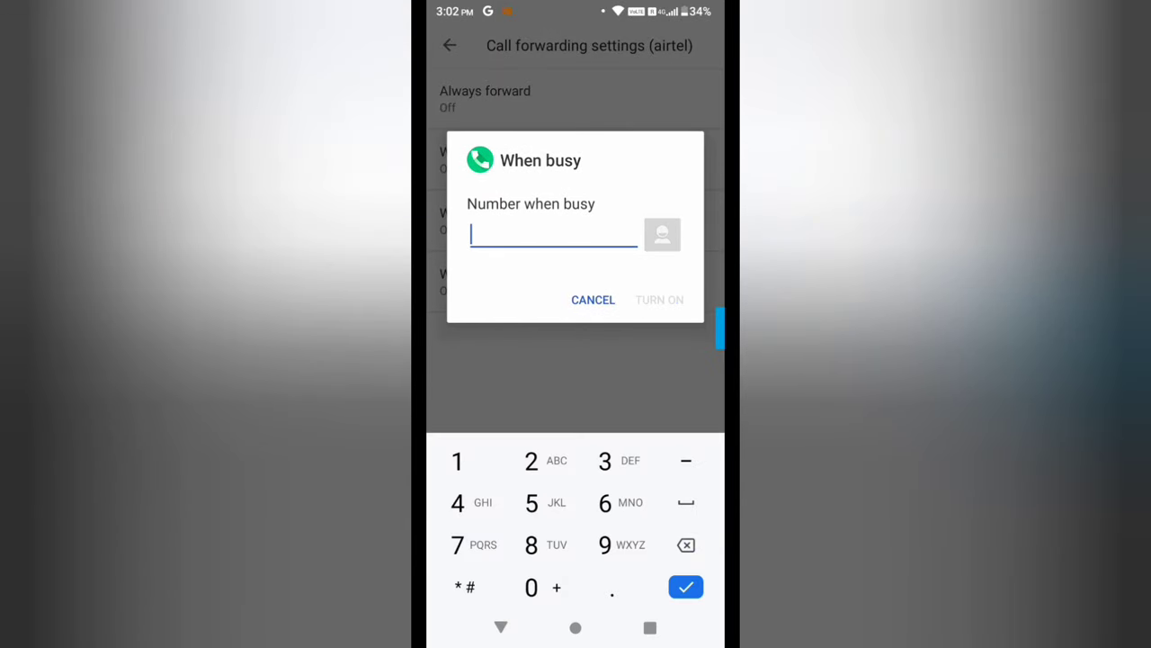
text(111)
text(1111)
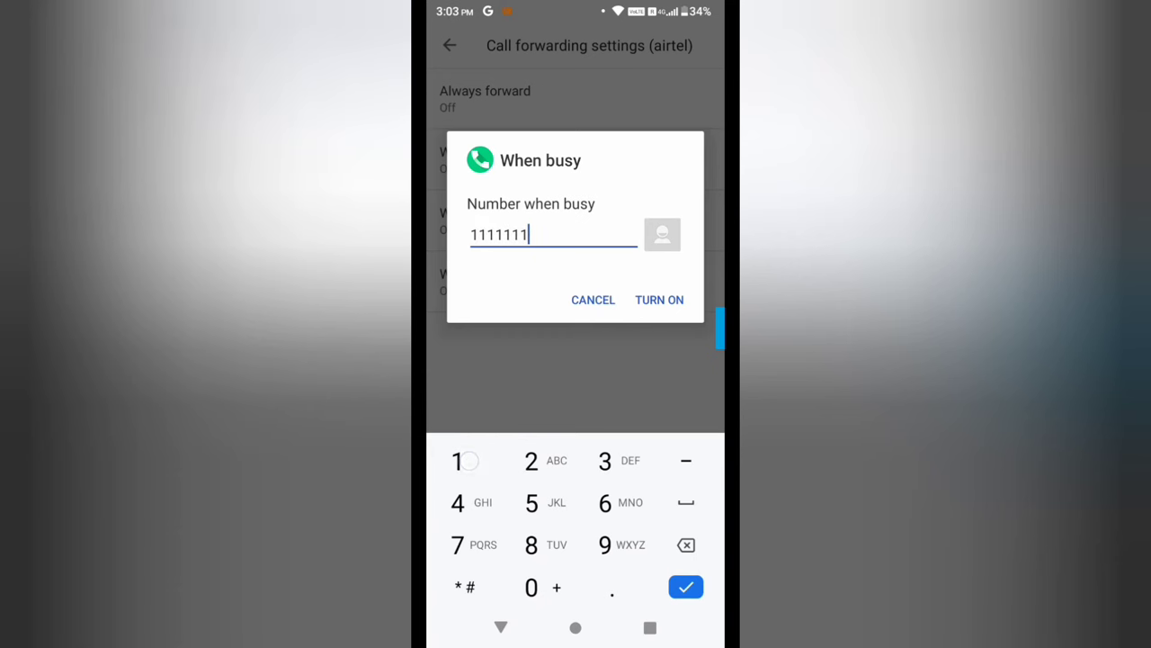
text(111)
click(668, 300)
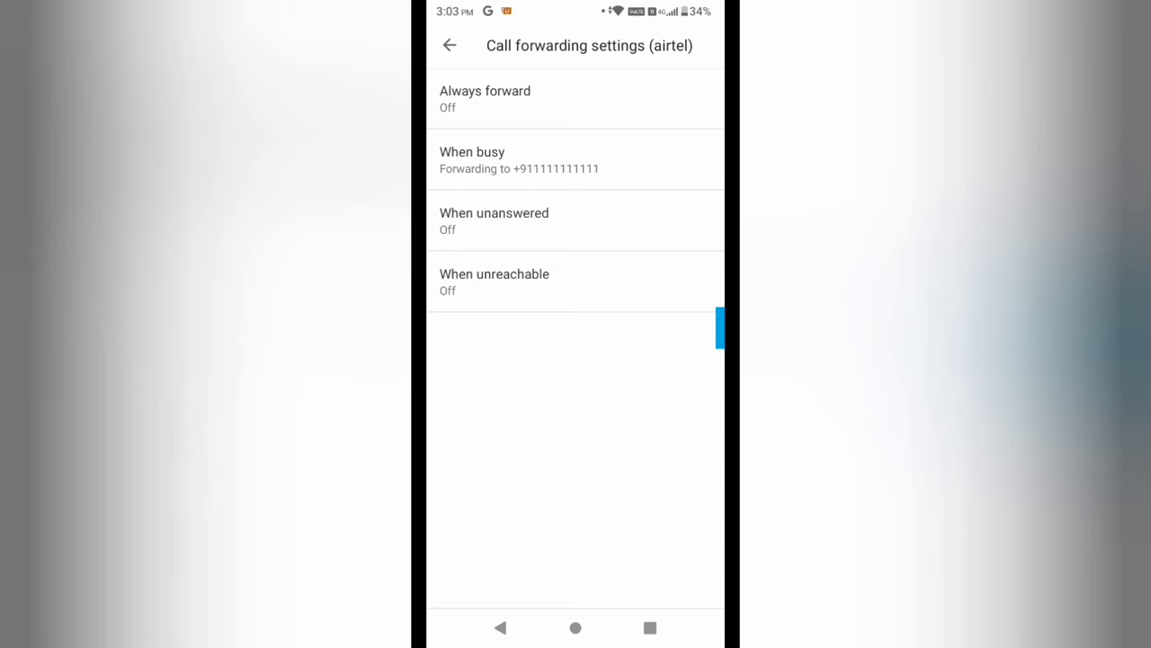
Back out of settings, call the blocked contact from Recents, and turn on speakerphone.
click(450, 45)
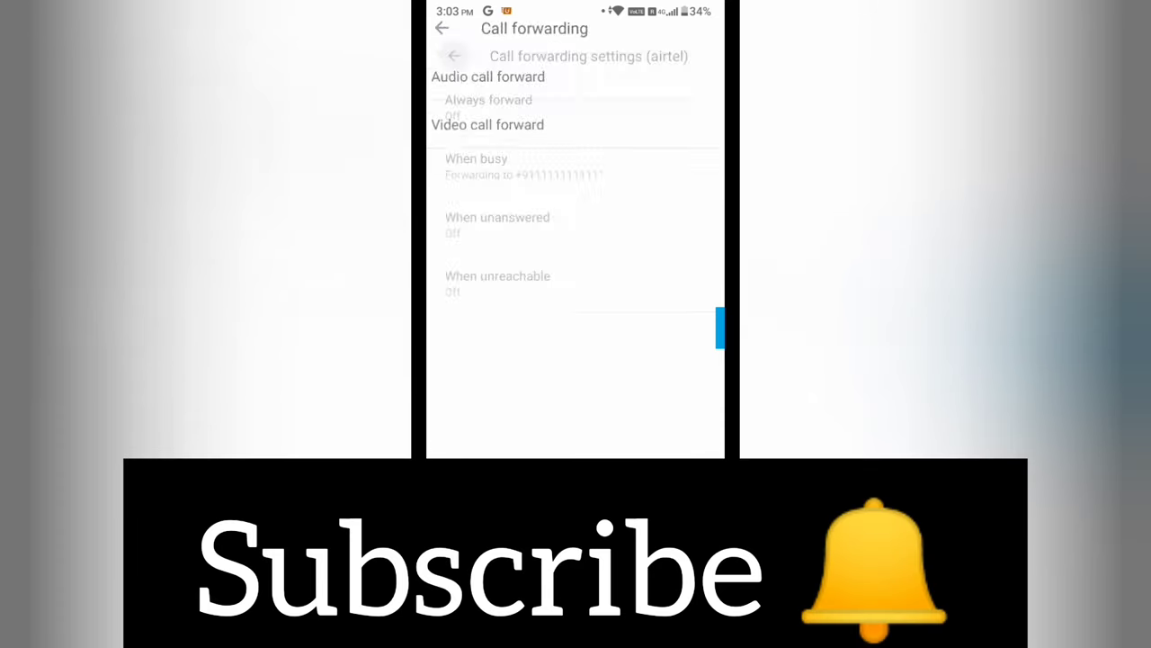
click(450, 45)
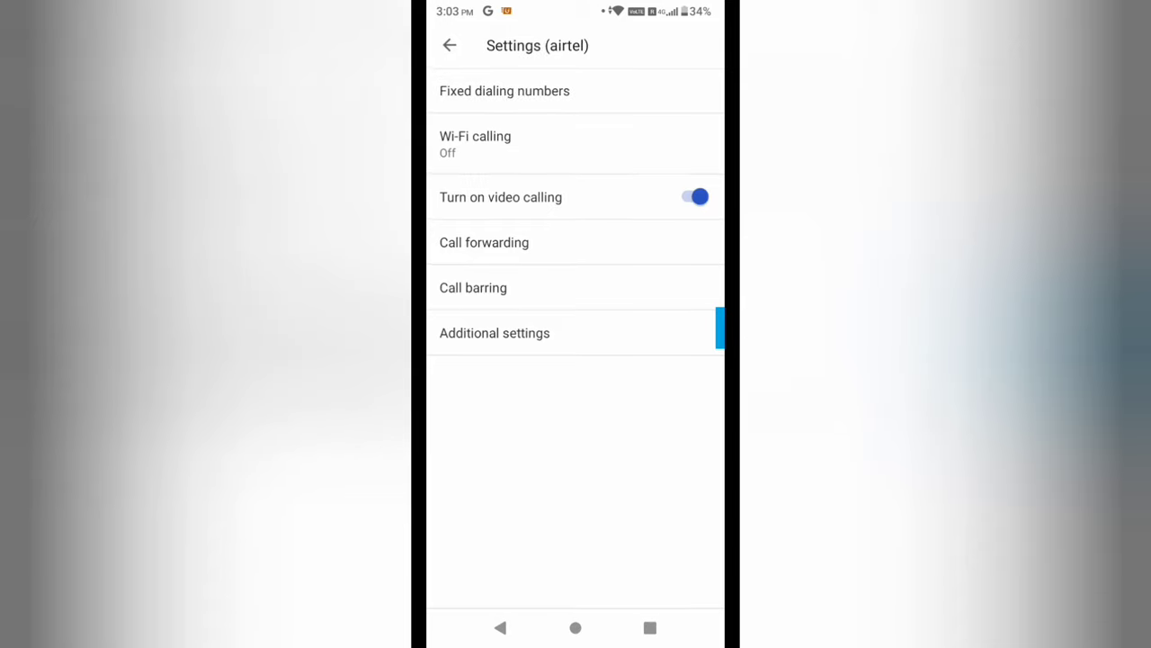
click(450, 45)
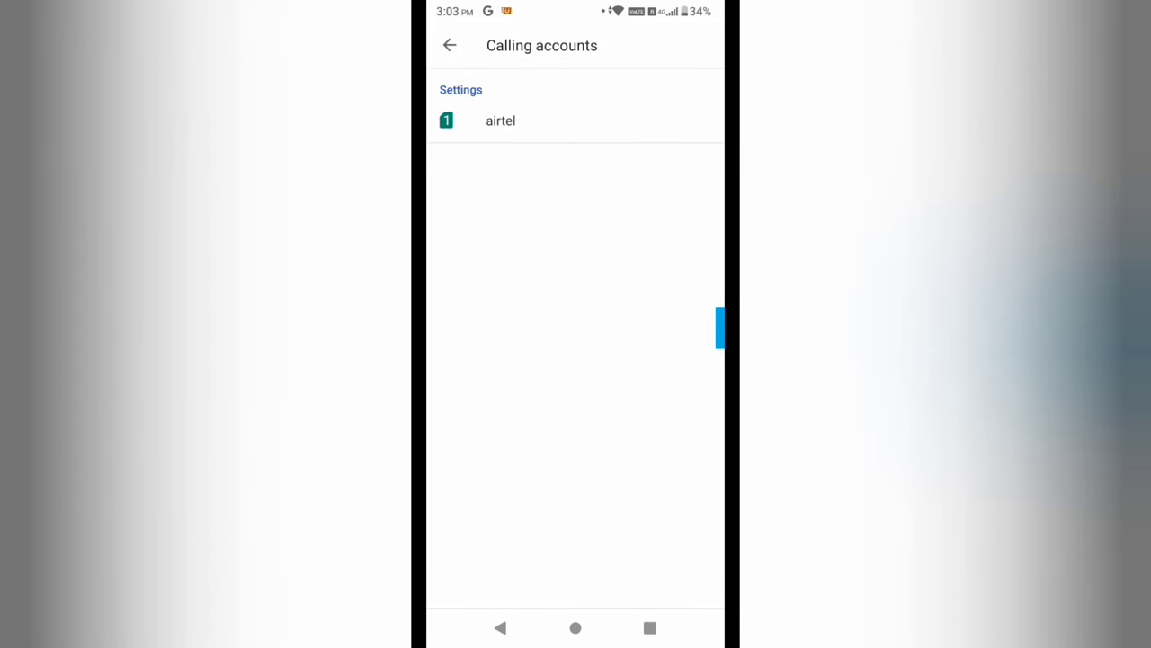
click(449, 45)
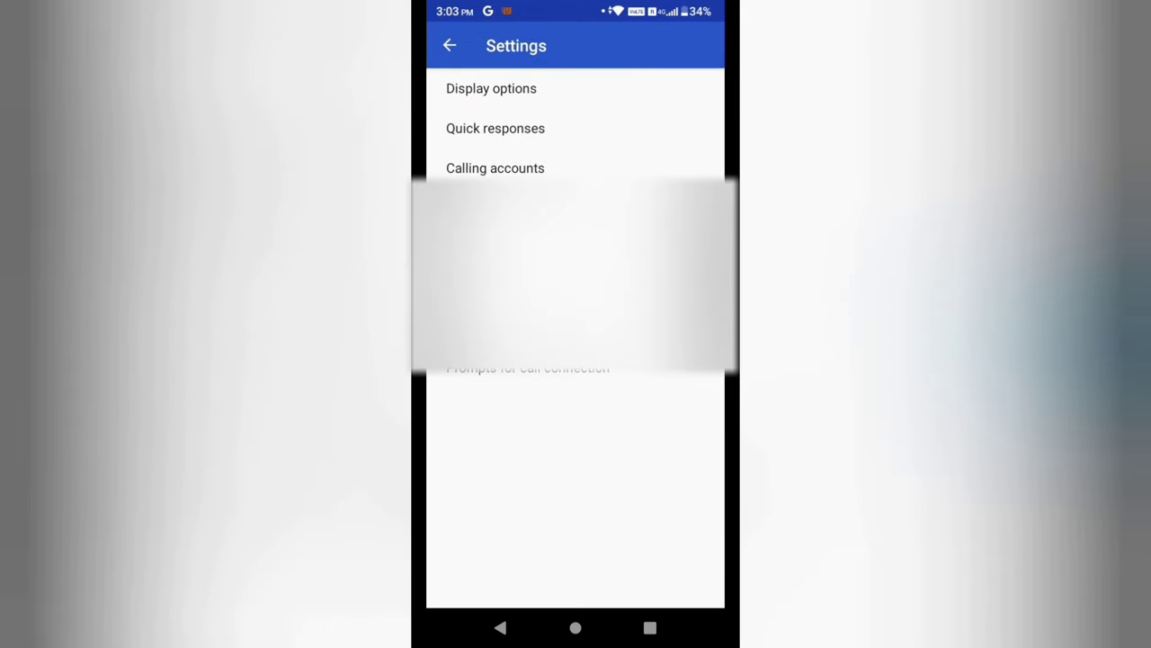
click(687, 147)
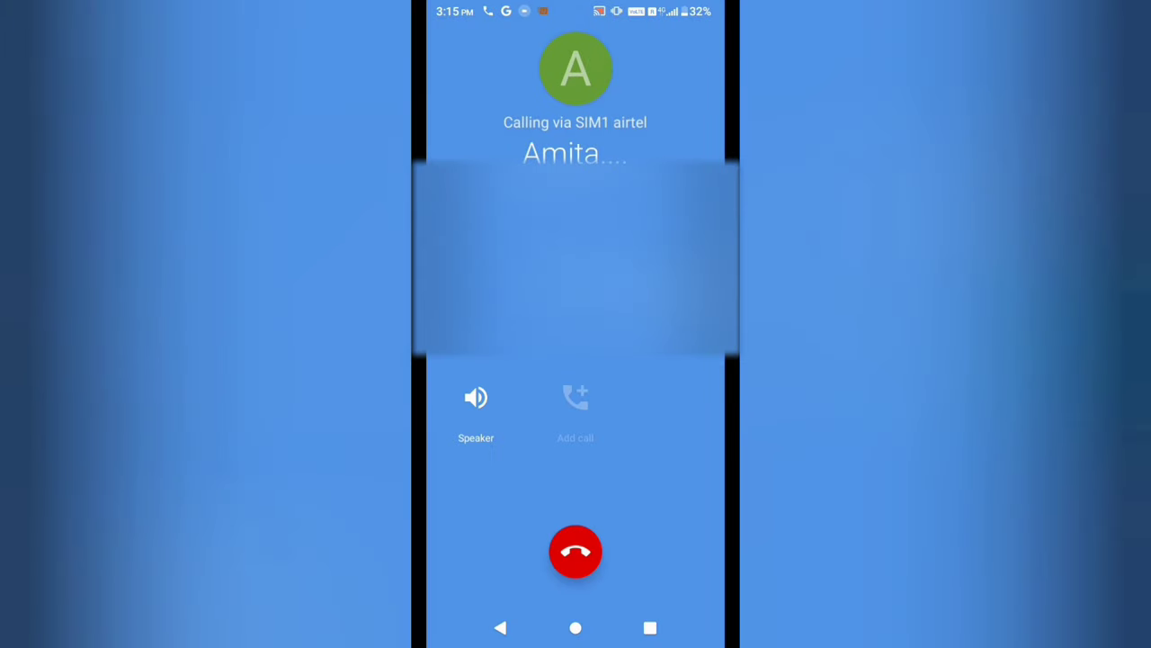
click(476, 398)
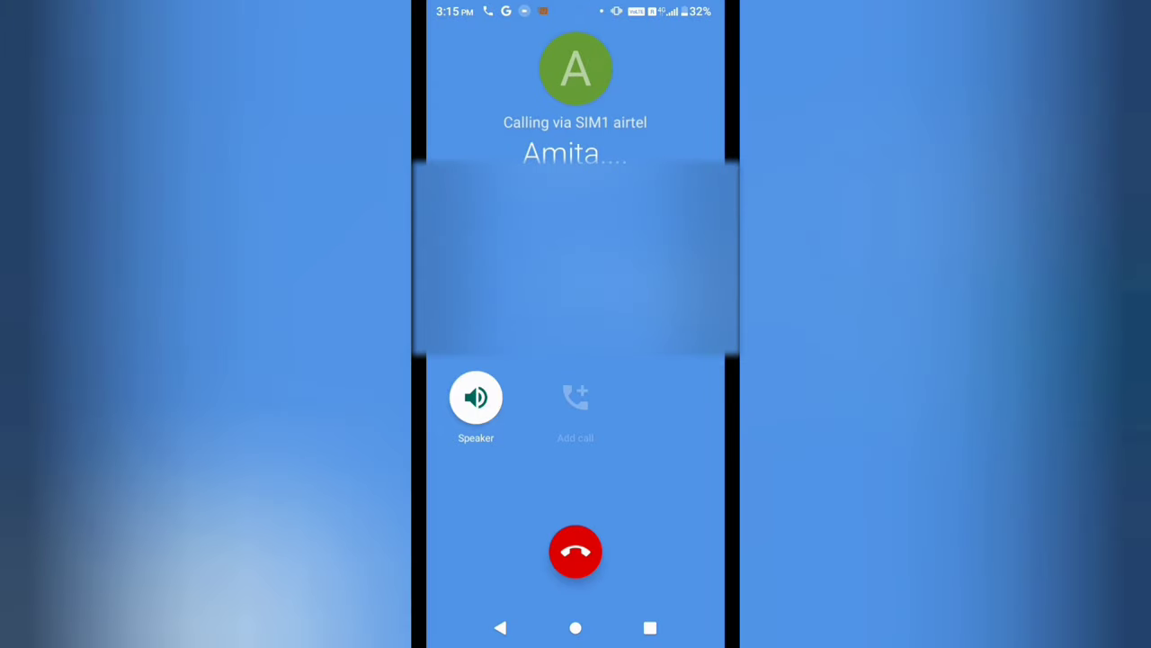